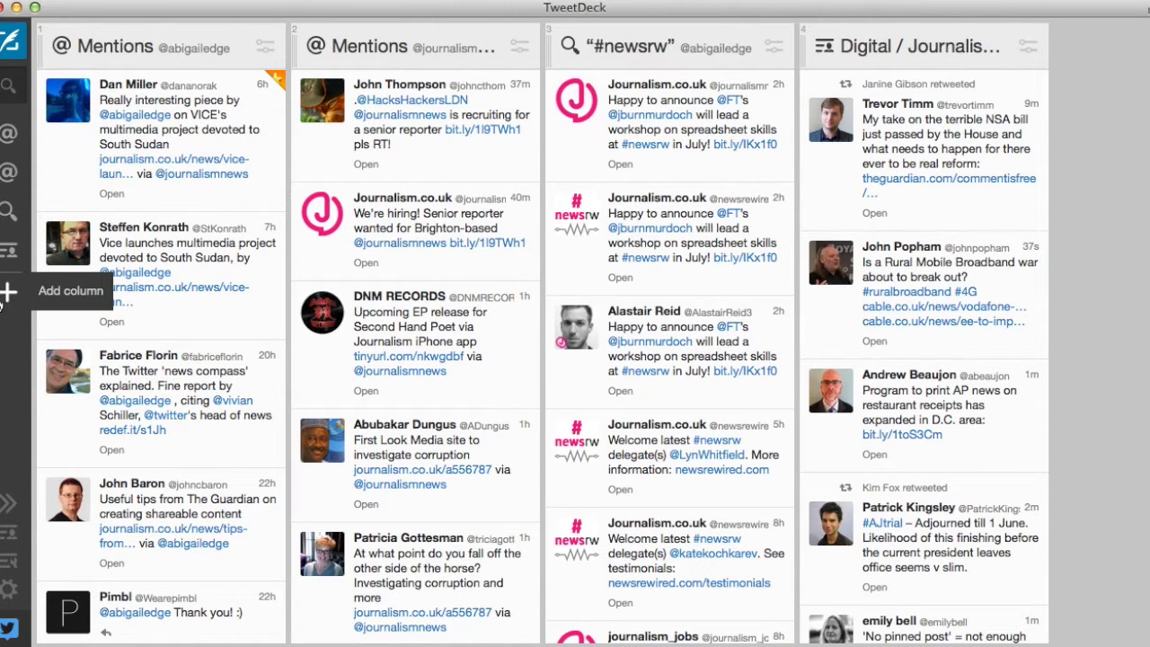
# Add a new Search-type column to open an empty search panel.
pyautogui.click(3, 295)
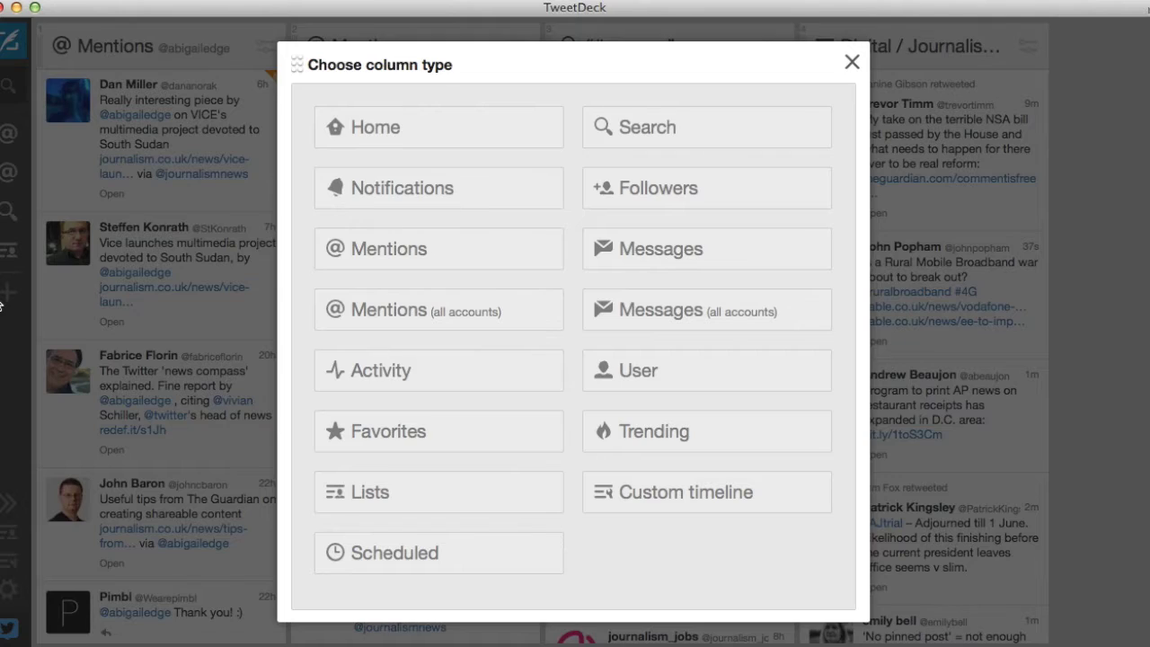
pyautogui.click(617, 139)
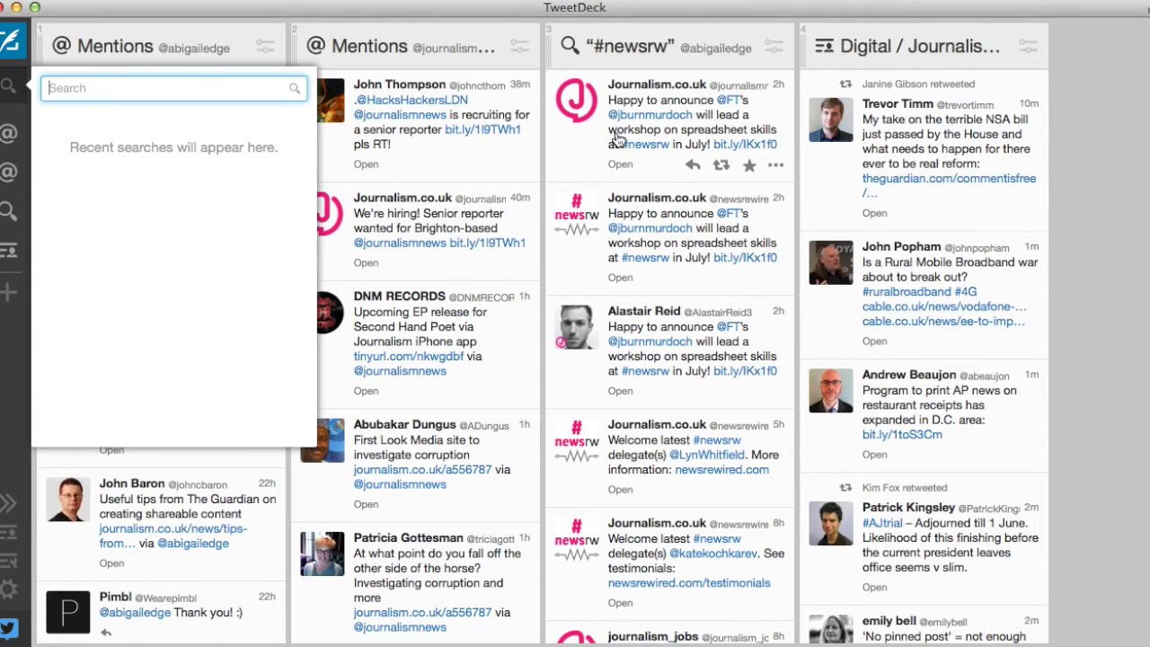
# Search '#EP2014 OR election', then refine the query to '#EP2014 OR election AND :)'.
pyautogui.write('#EP2')
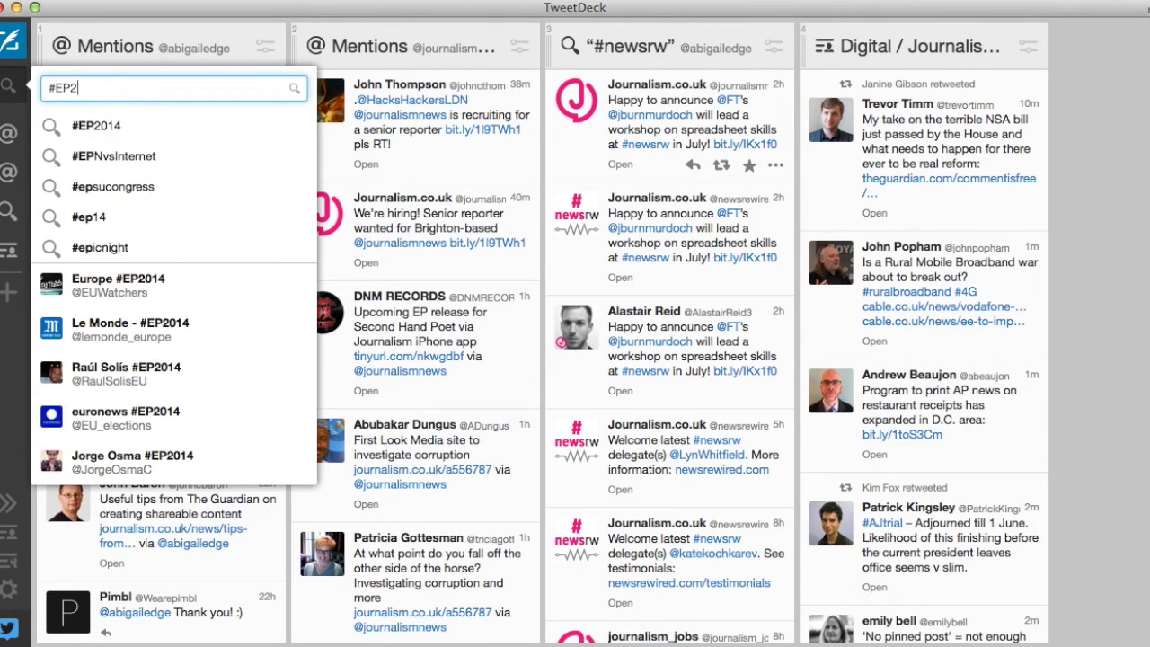
pyautogui.write('014 OR election')
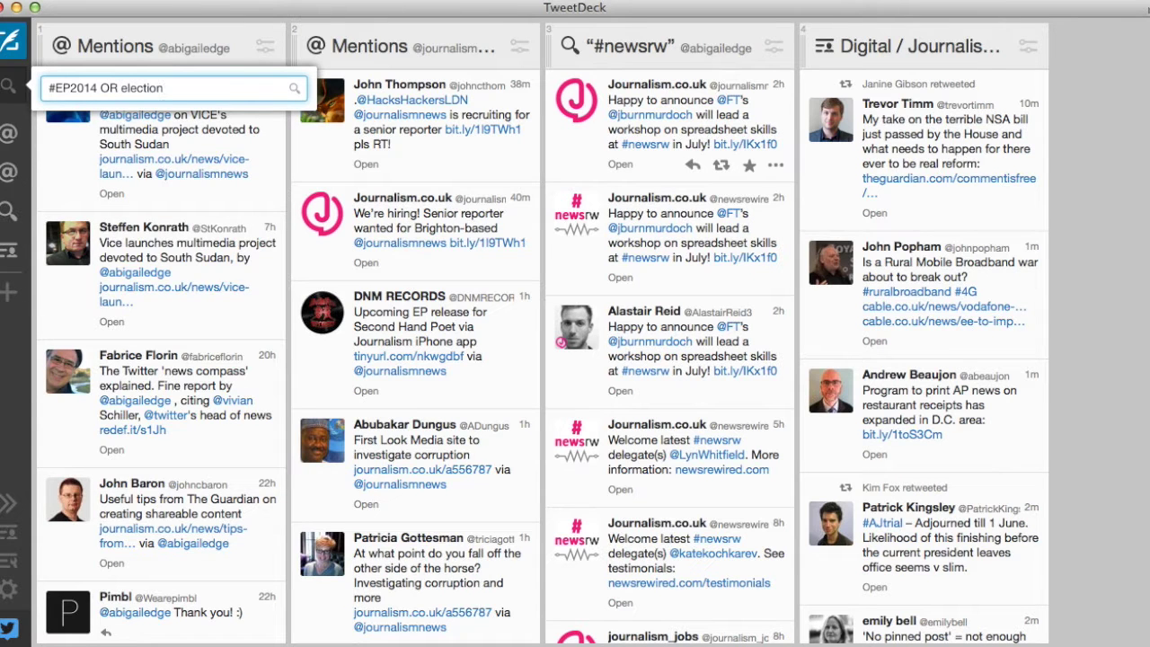
pyautogui.press('Return')
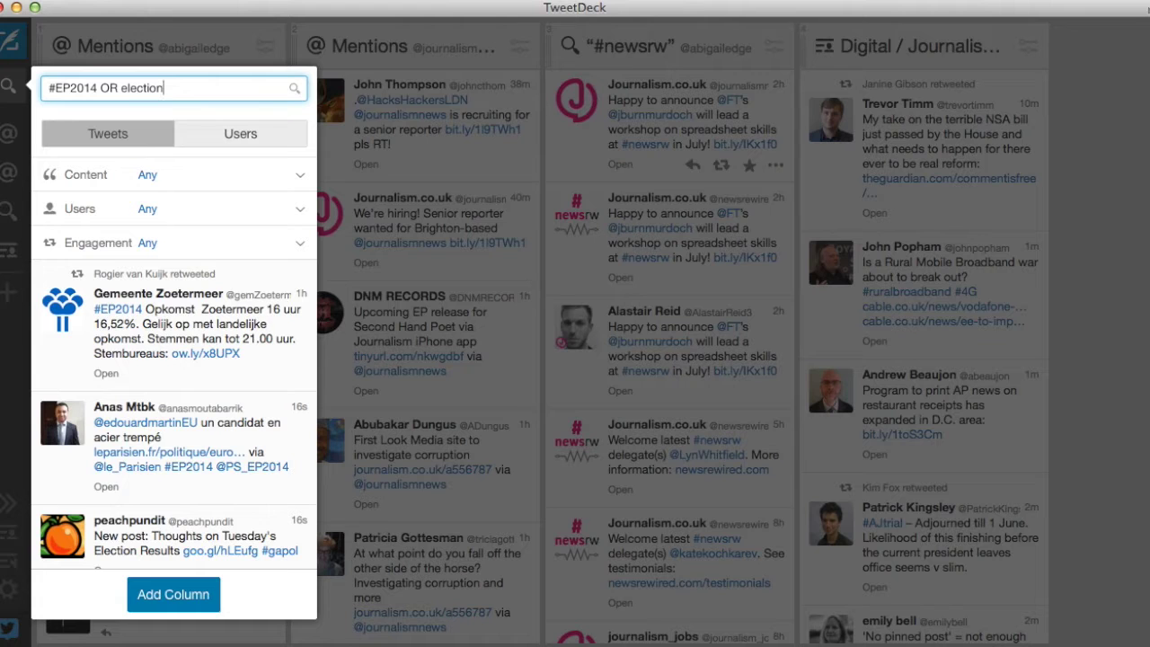
pyautogui.write('AND ?')
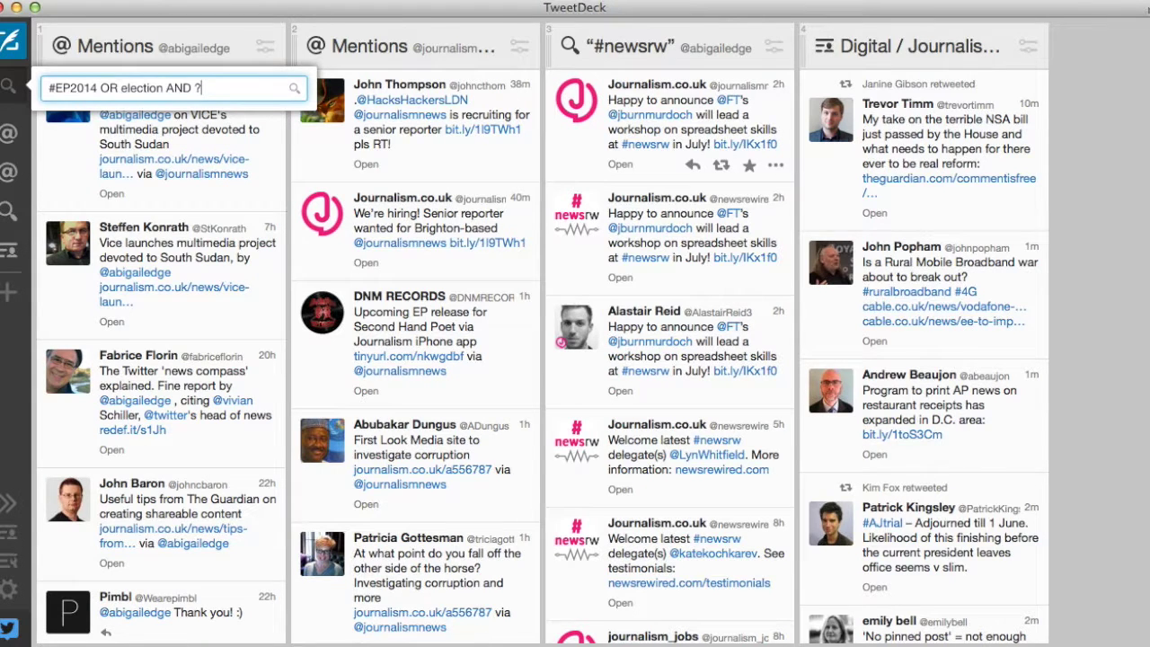
pyautogui.press('Return')
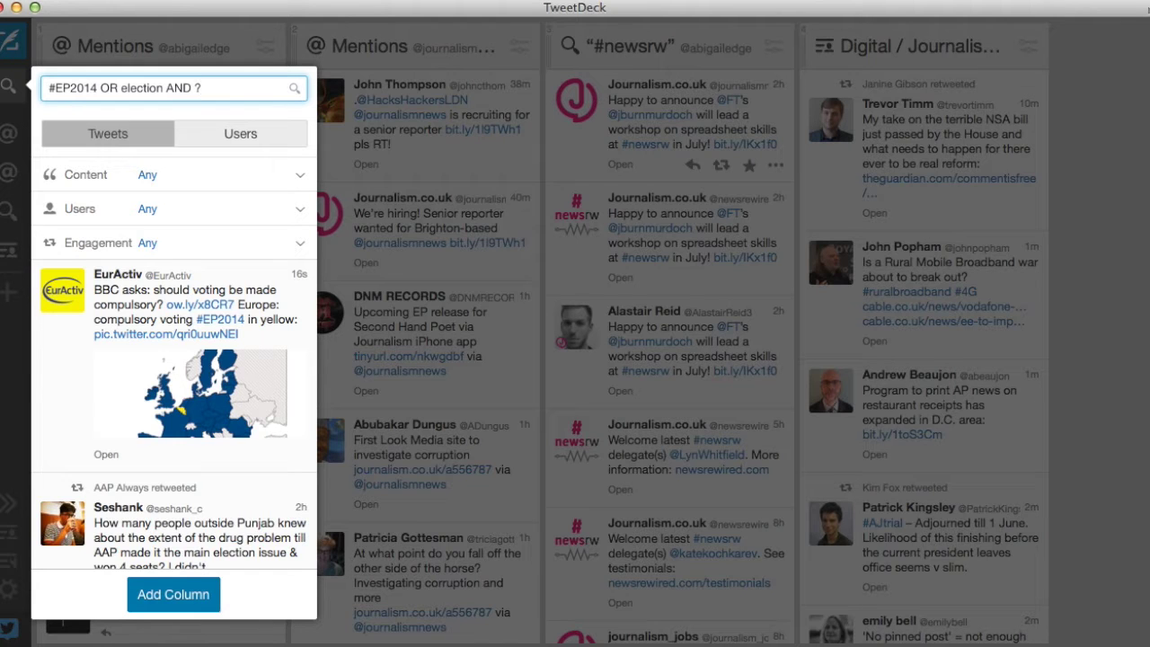
pyautogui.press('BackSpace')
pyautogui.write(':)')
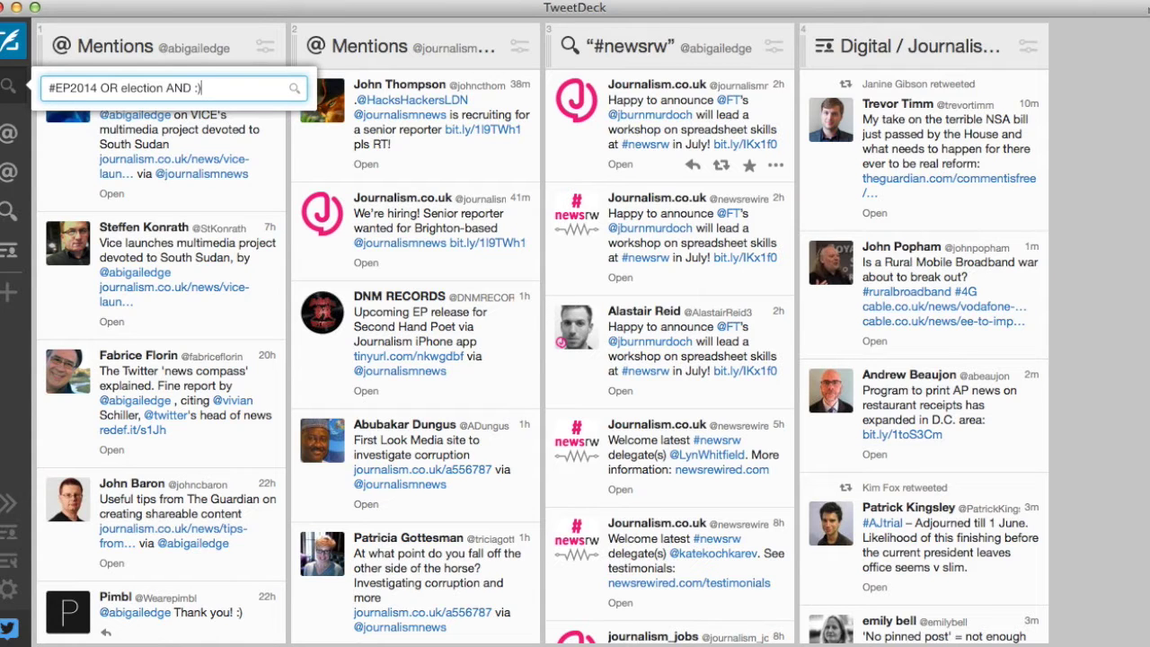
pyautogui.press('Return')
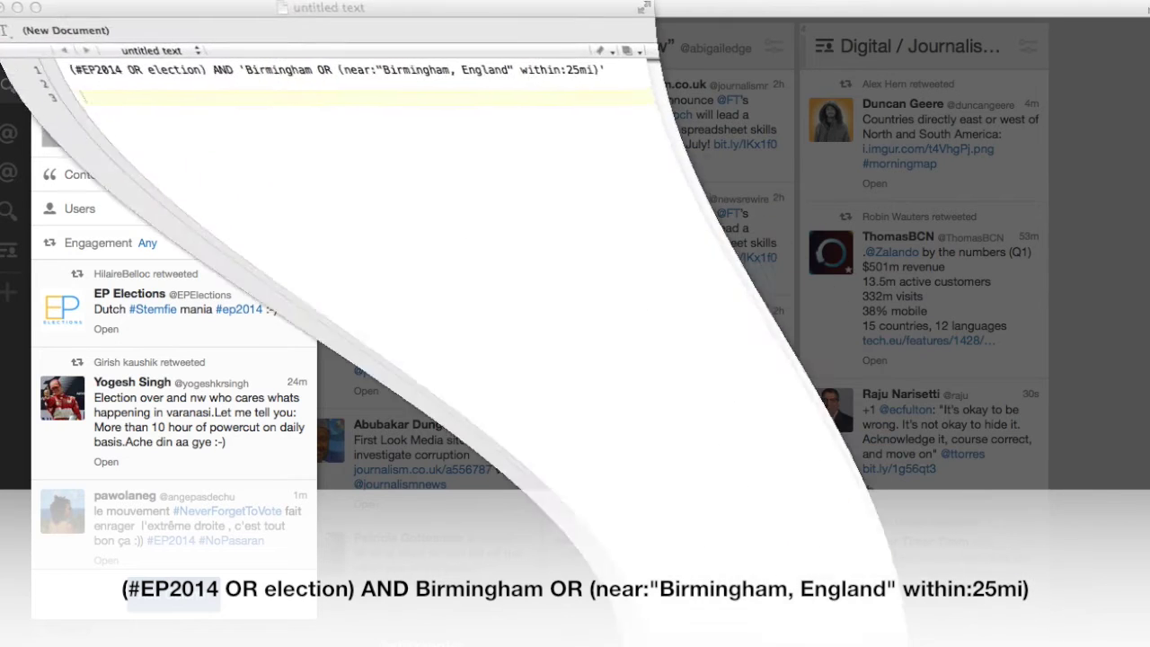
# Take the Birmingham election query from the TextWrangler document and select TweetDeck's current search text.
pyautogui.press('super+a')
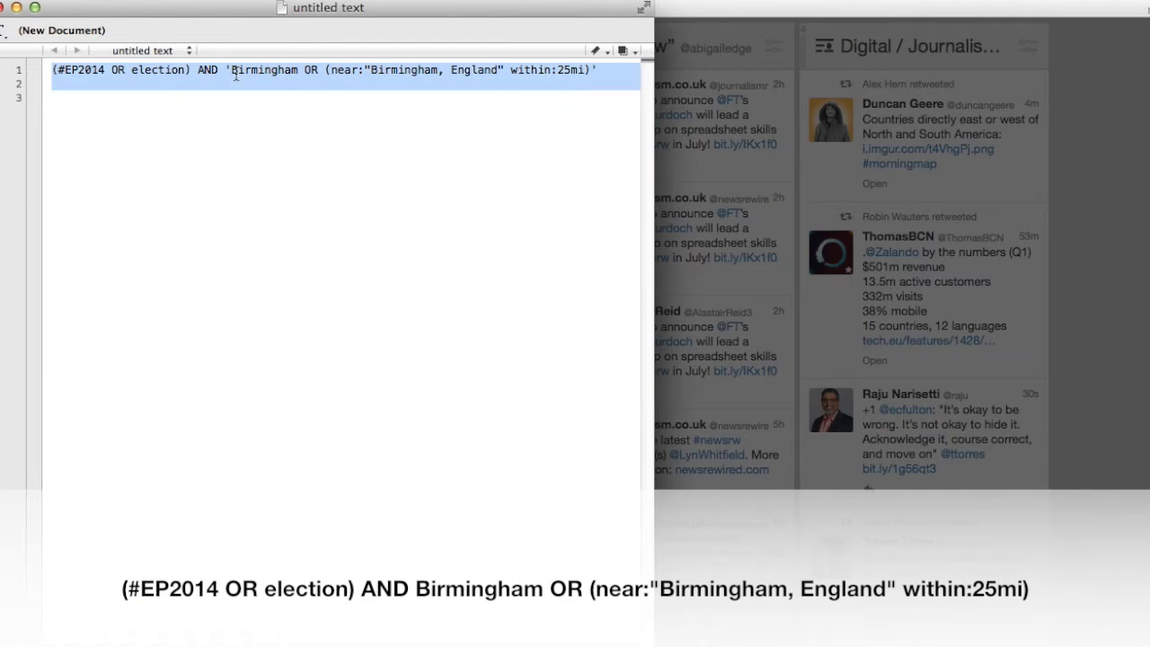
pyautogui.click(16, 7)
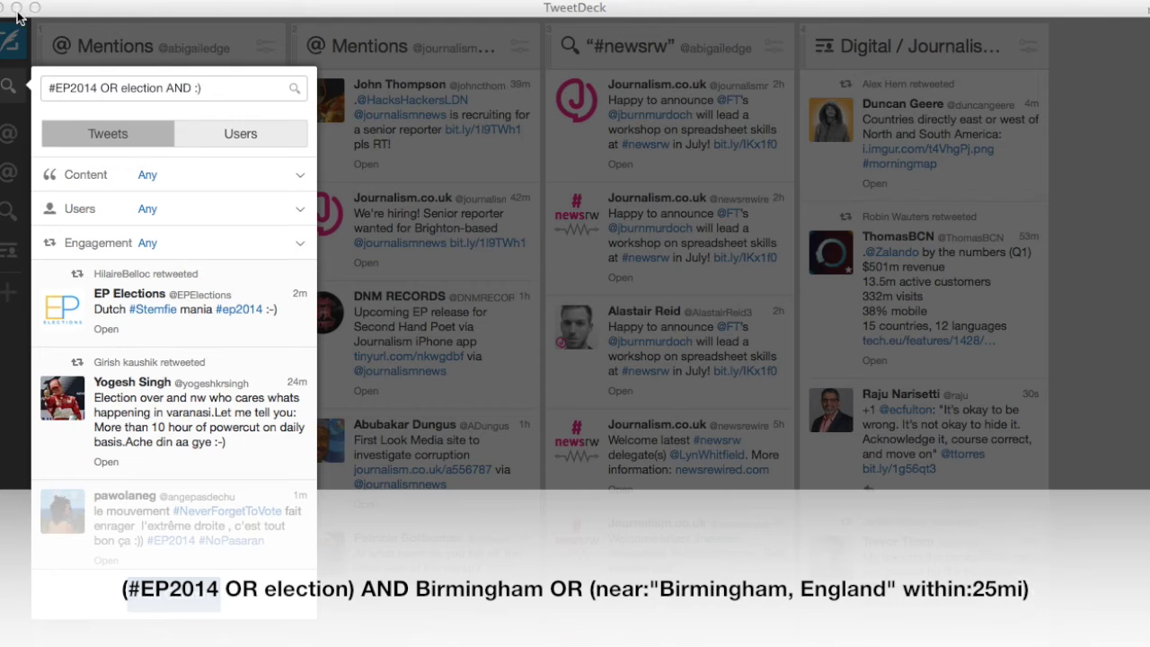
pyautogui.click(128, 86)
# Paste the Birmingham election query over the old search and run it.
pyautogui.press('super+v')
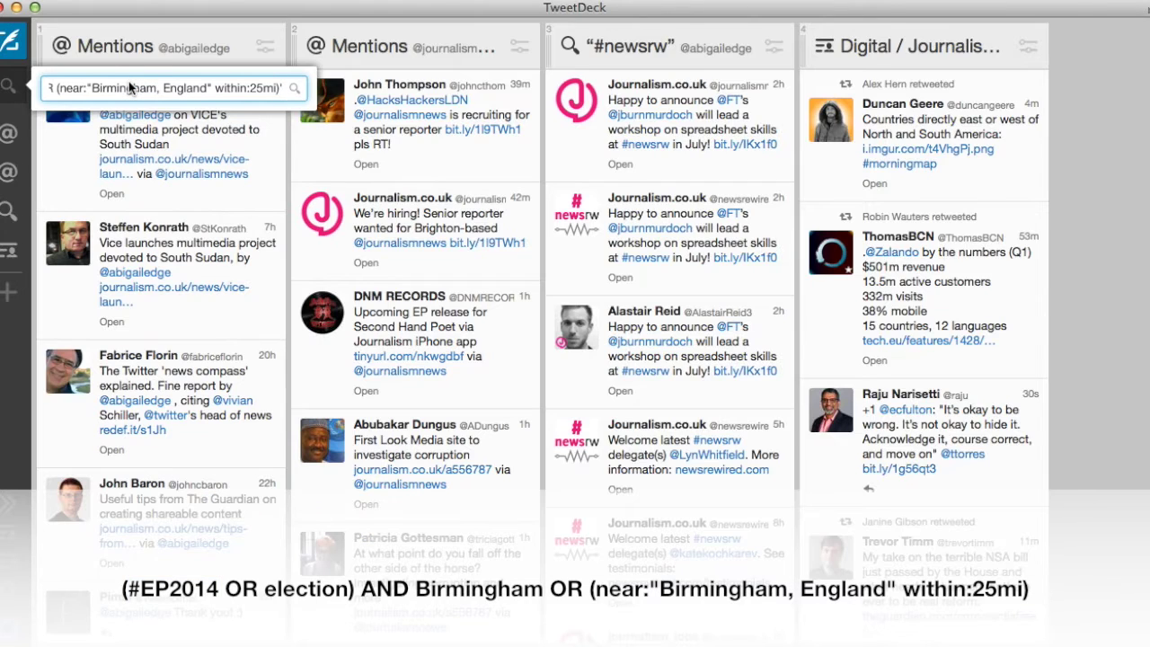
pyautogui.press('Return')
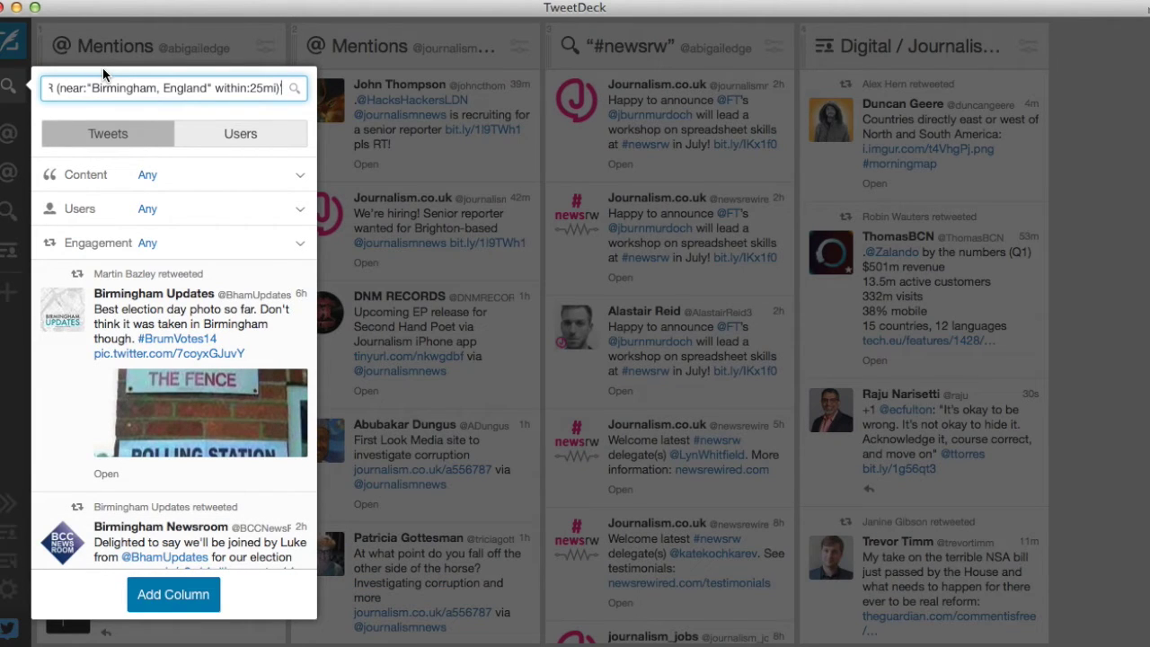
# Set Content filters to tweets with images, English language, and retweets excluded.
pyautogui.click(301, 180)
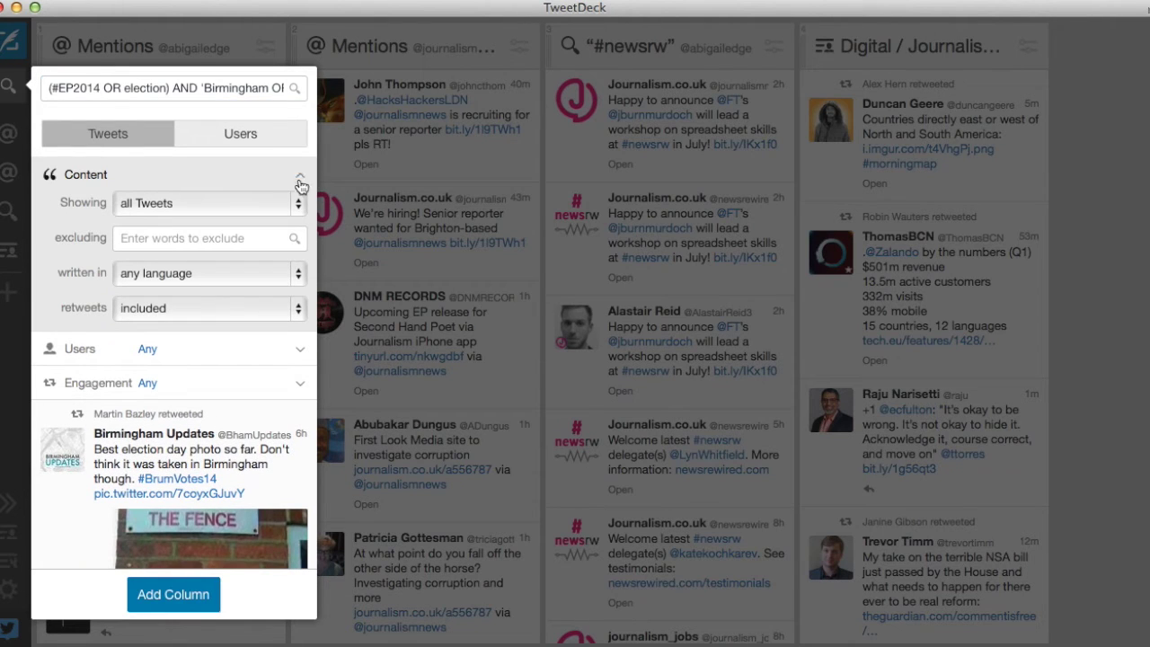
pyautogui.click(299, 206)
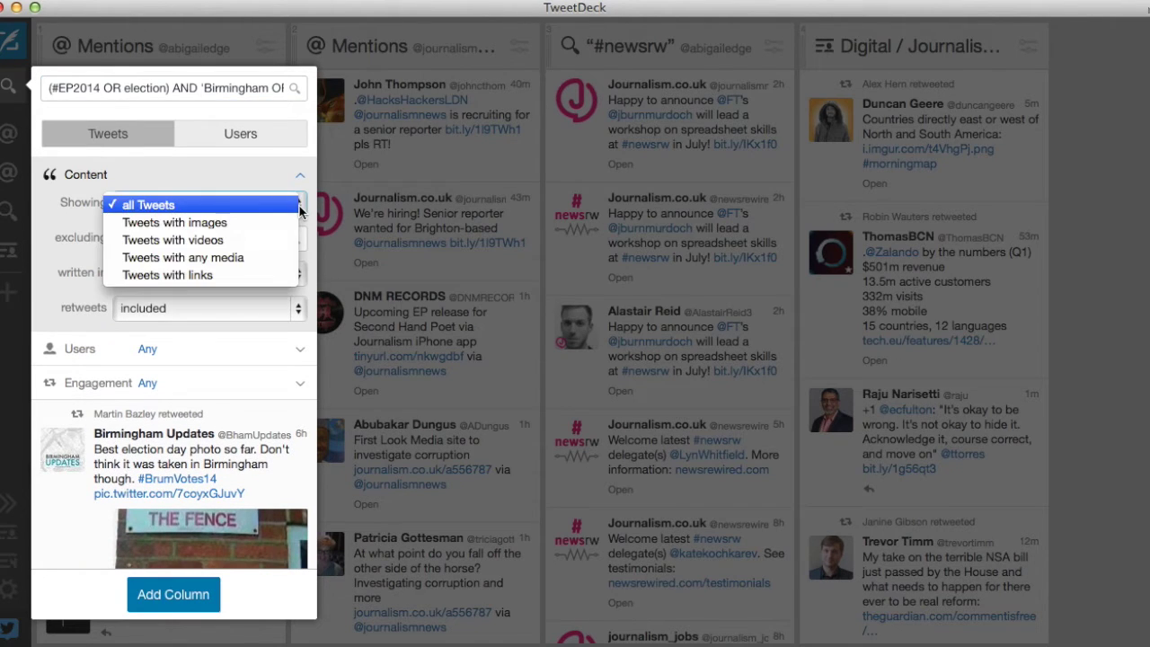
pyautogui.click(288, 223)
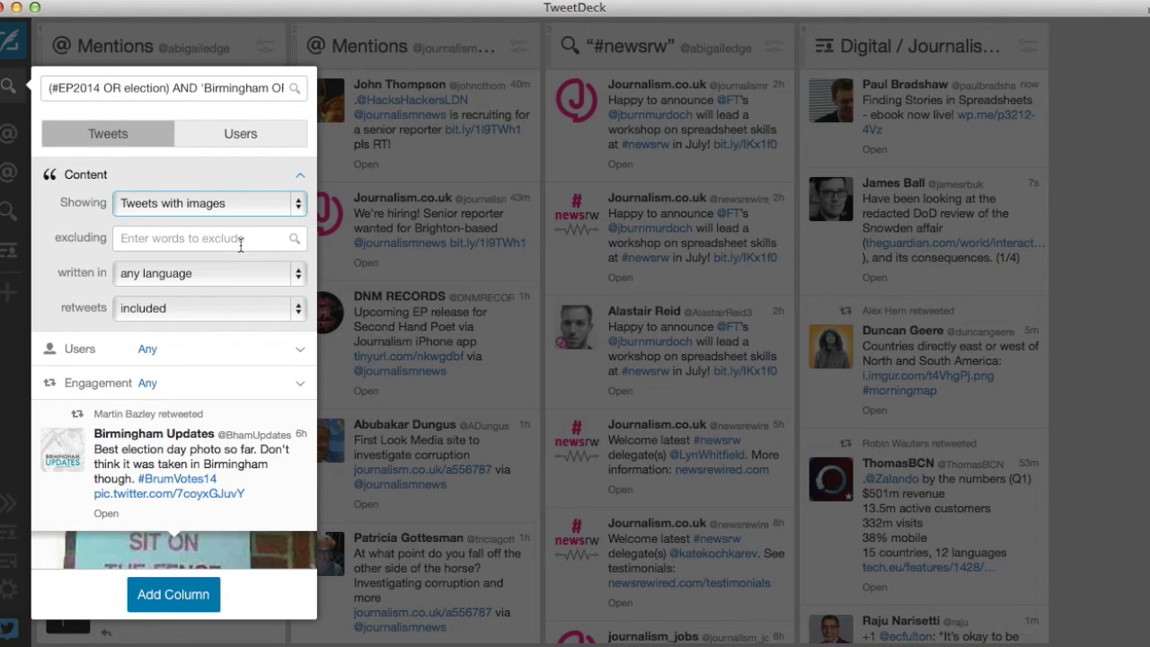
pyautogui.click(298, 273)
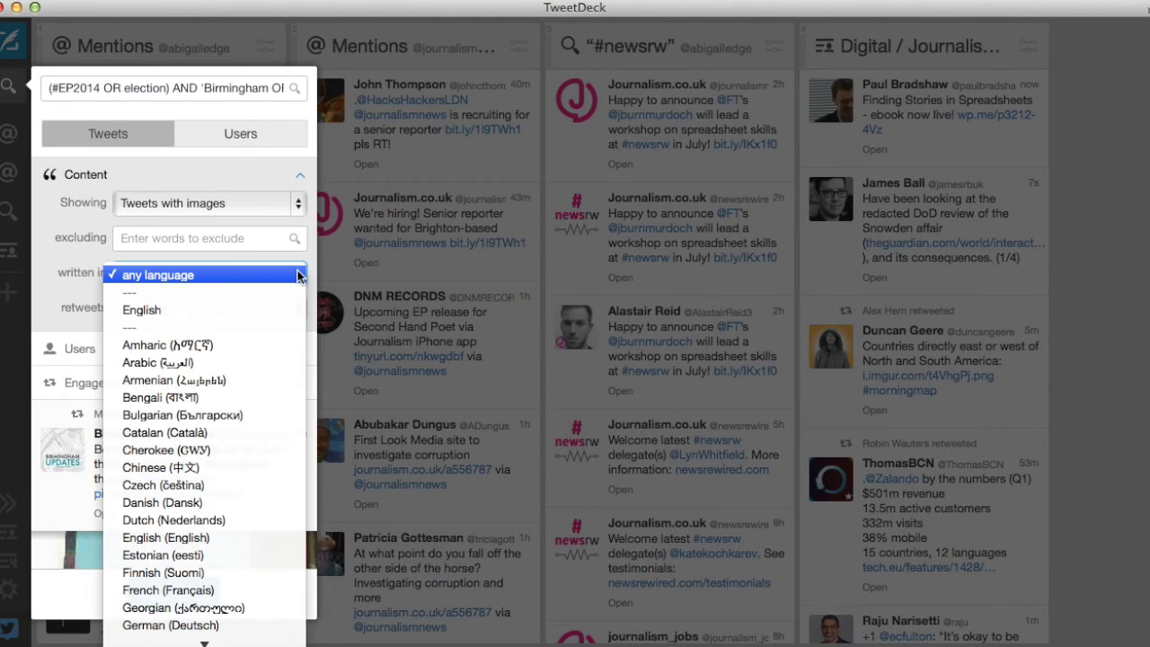
pyautogui.click(266, 311)
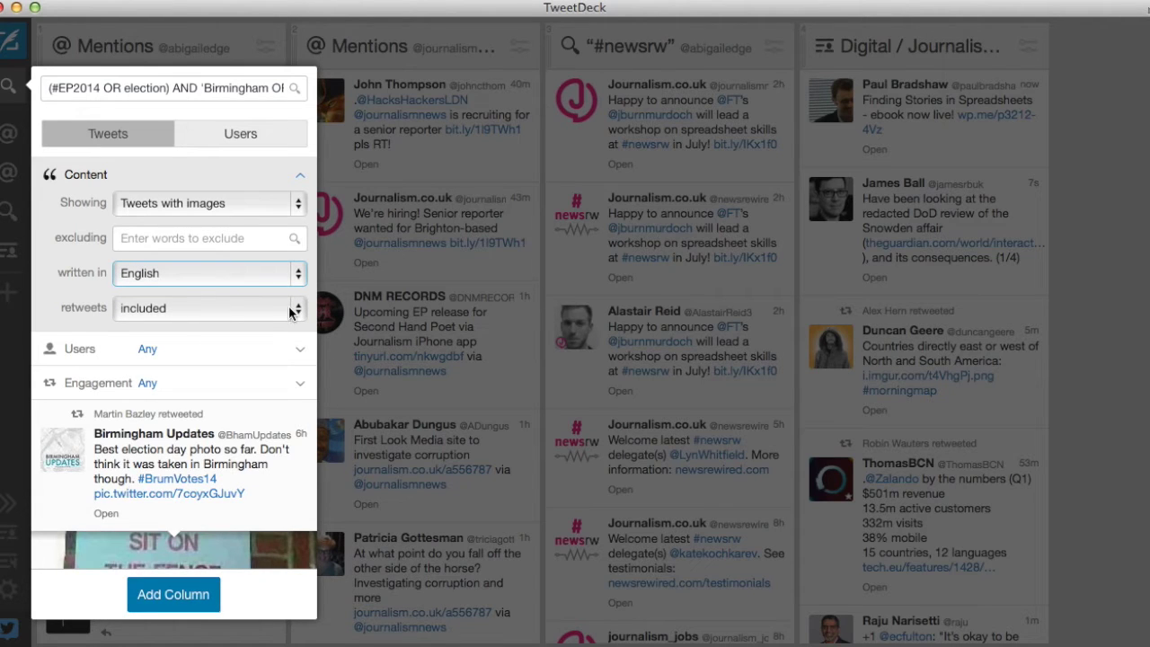
pyautogui.click(265, 310)
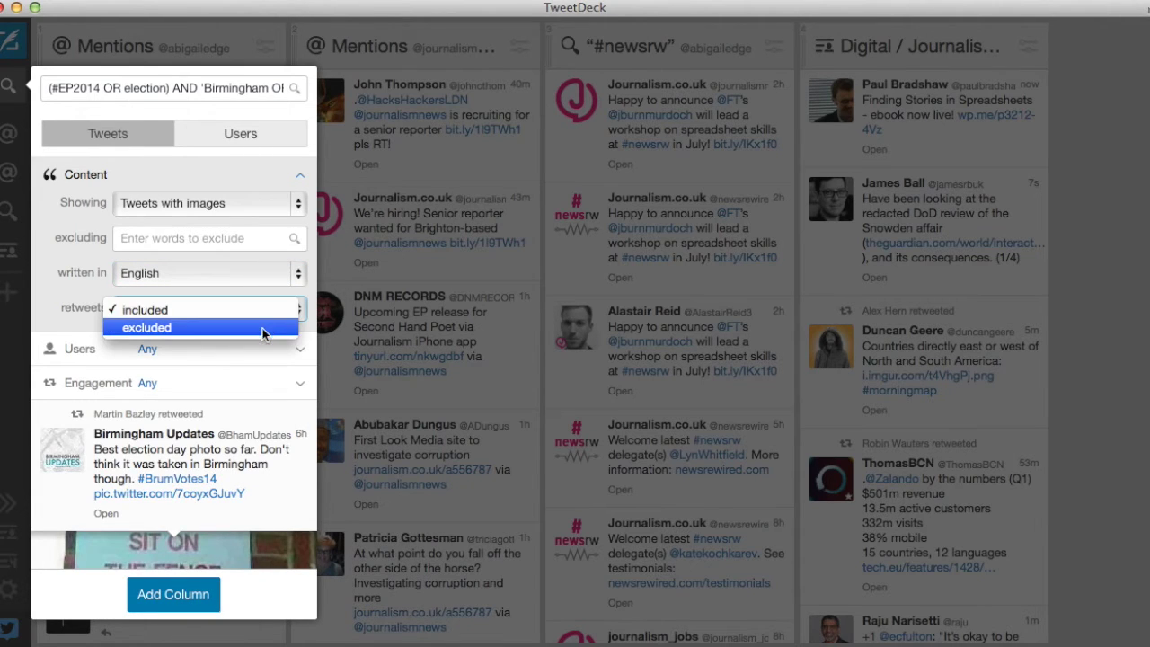
pyautogui.click(263, 328)
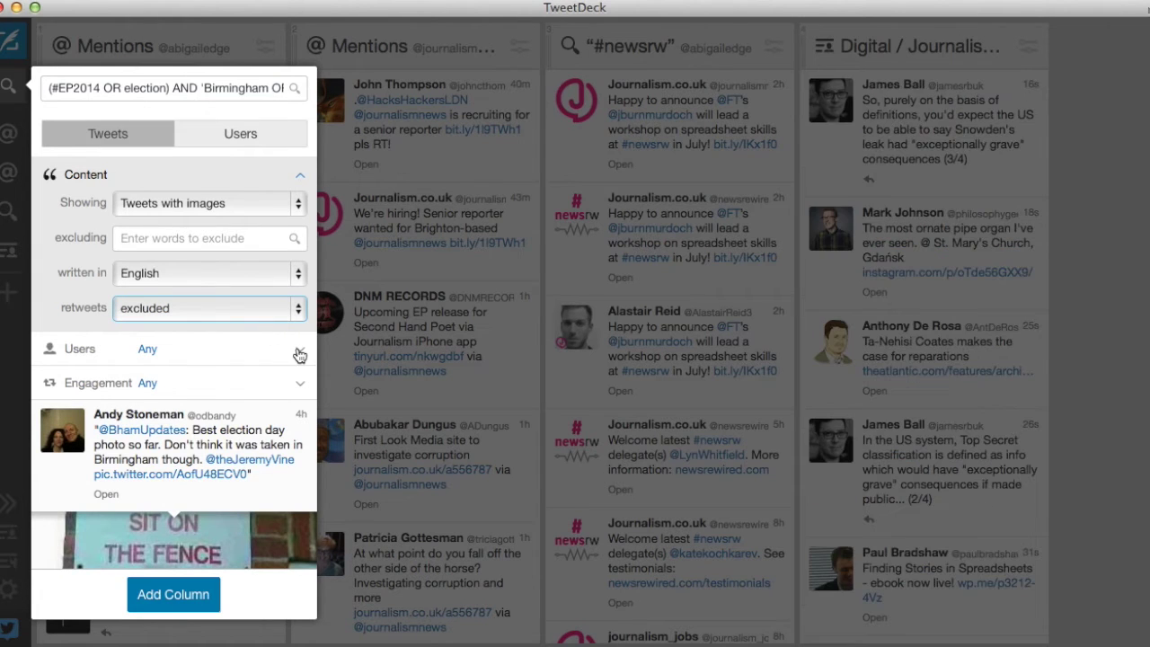
pyautogui.click(298, 351)
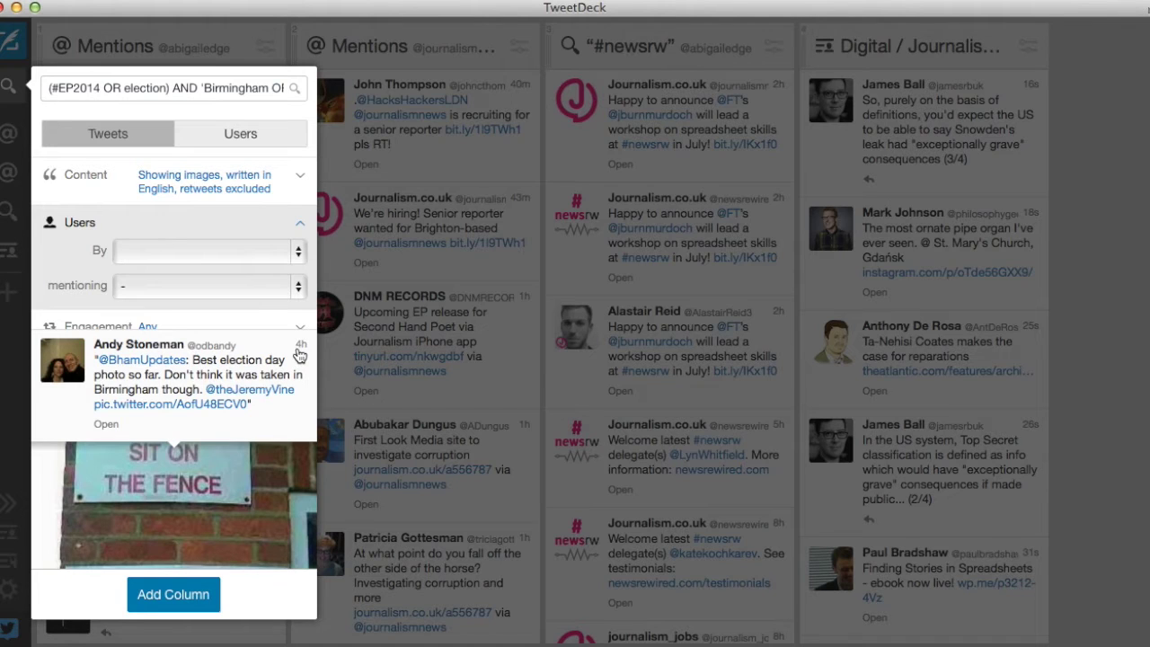
# Leave the author filter on 'all users' and mentioning unset, exposing the Engagement options.
pyautogui.click(298, 254)
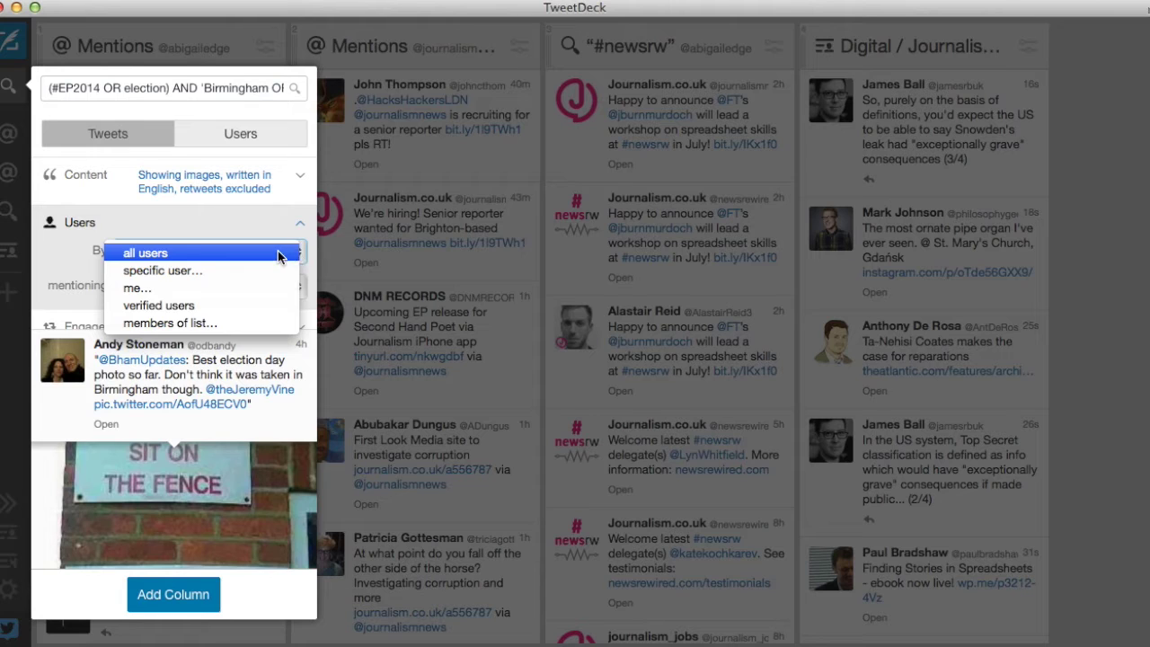
pyautogui.click(281, 253)
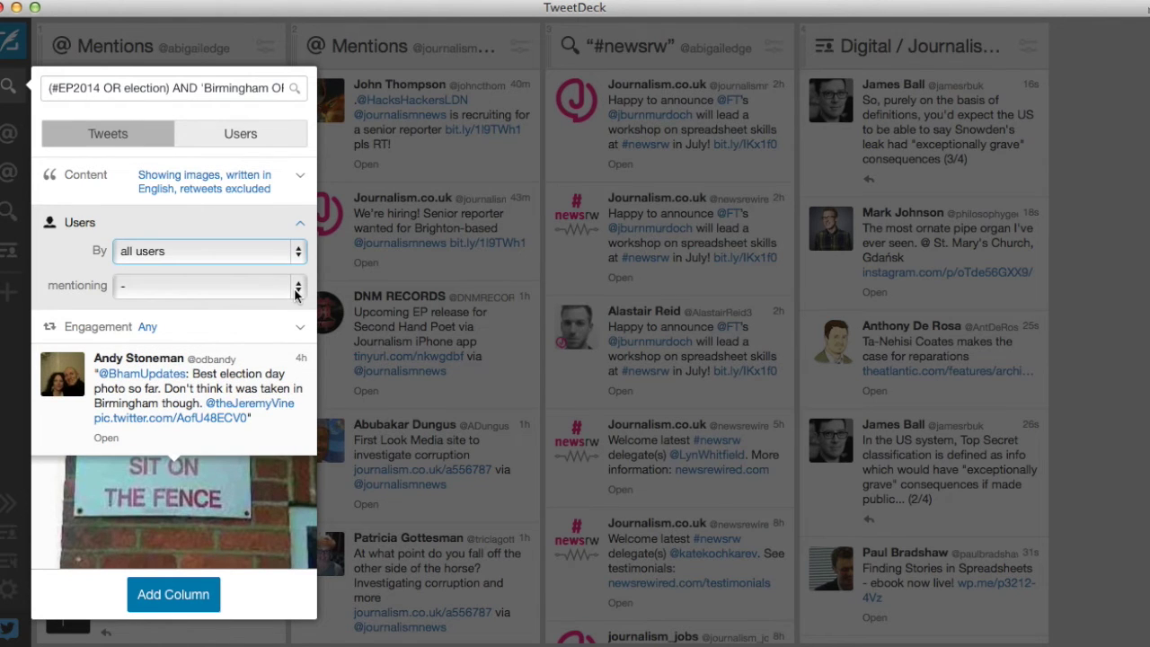
pyautogui.click(298, 288)
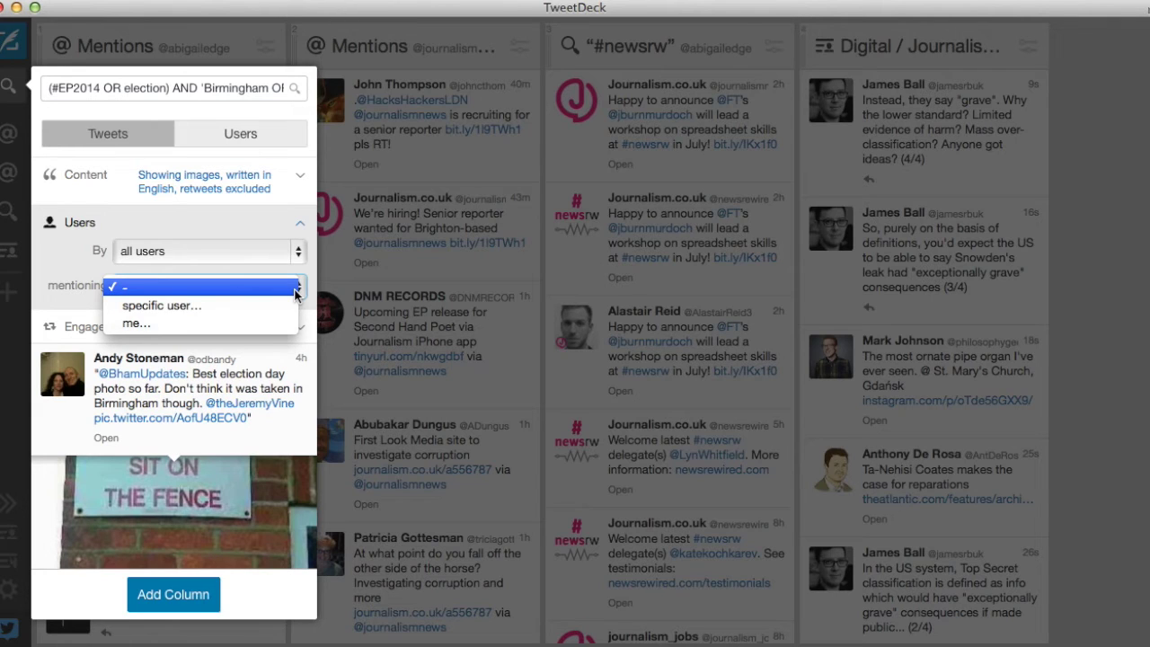
pyautogui.click(297, 290)
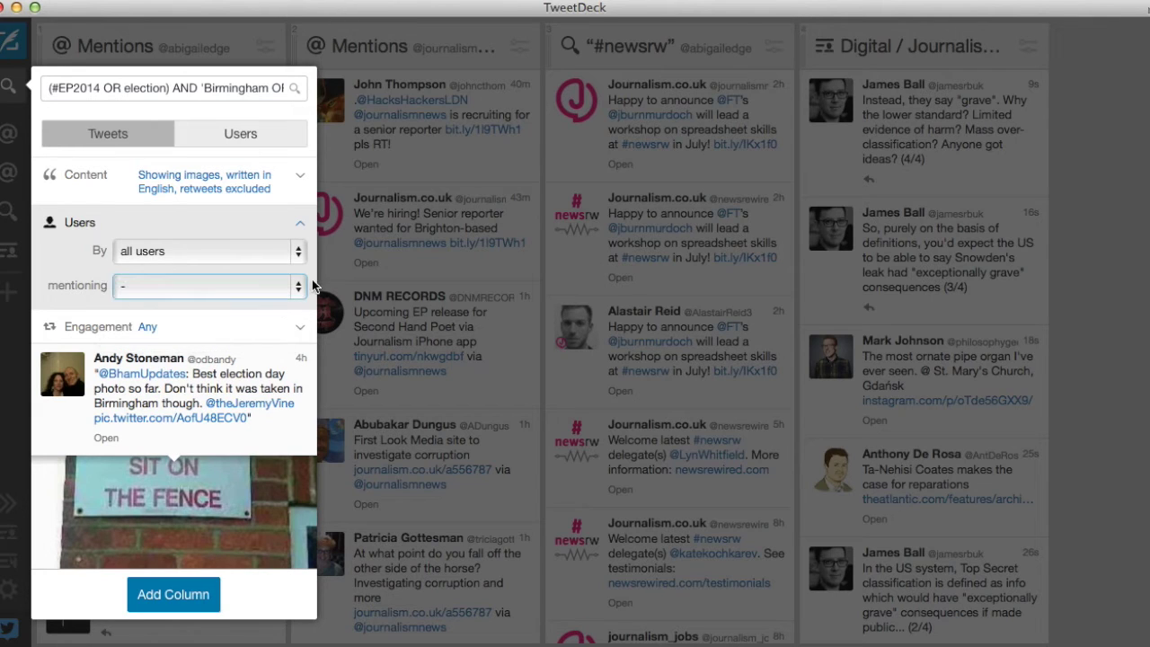
pyautogui.click(304, 329)
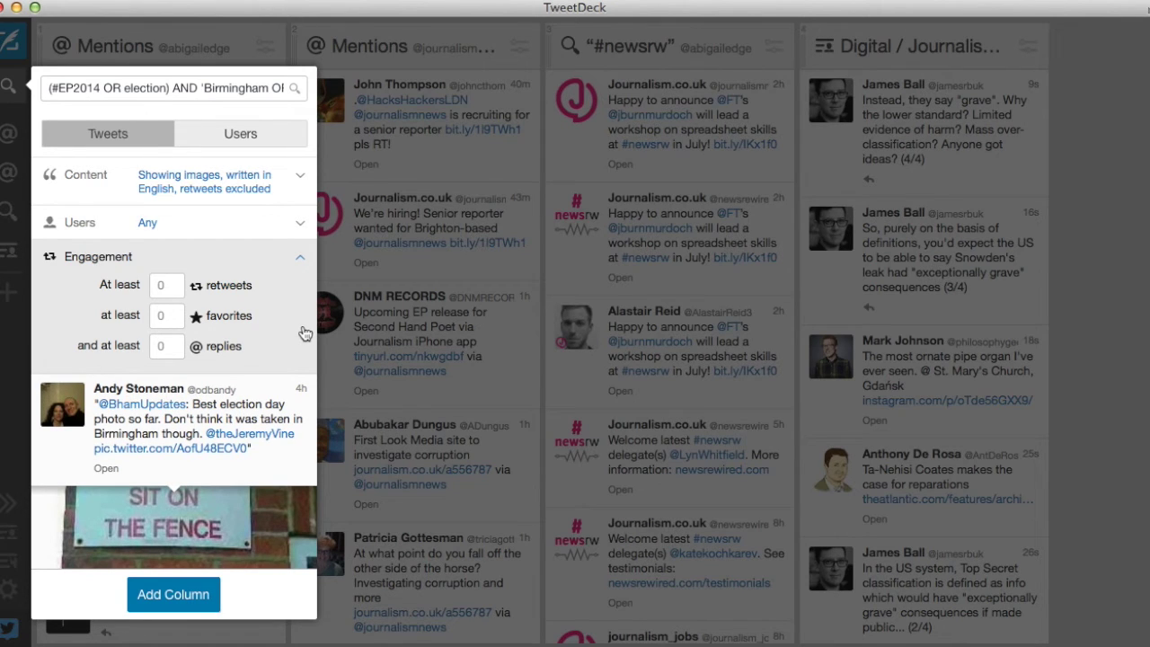
# Set the minimum retweets to 3 and add the search as a fifth column.
pyautogui.click(157, 286)
pyautogui.write('30')
pyautogui.press('Delete')
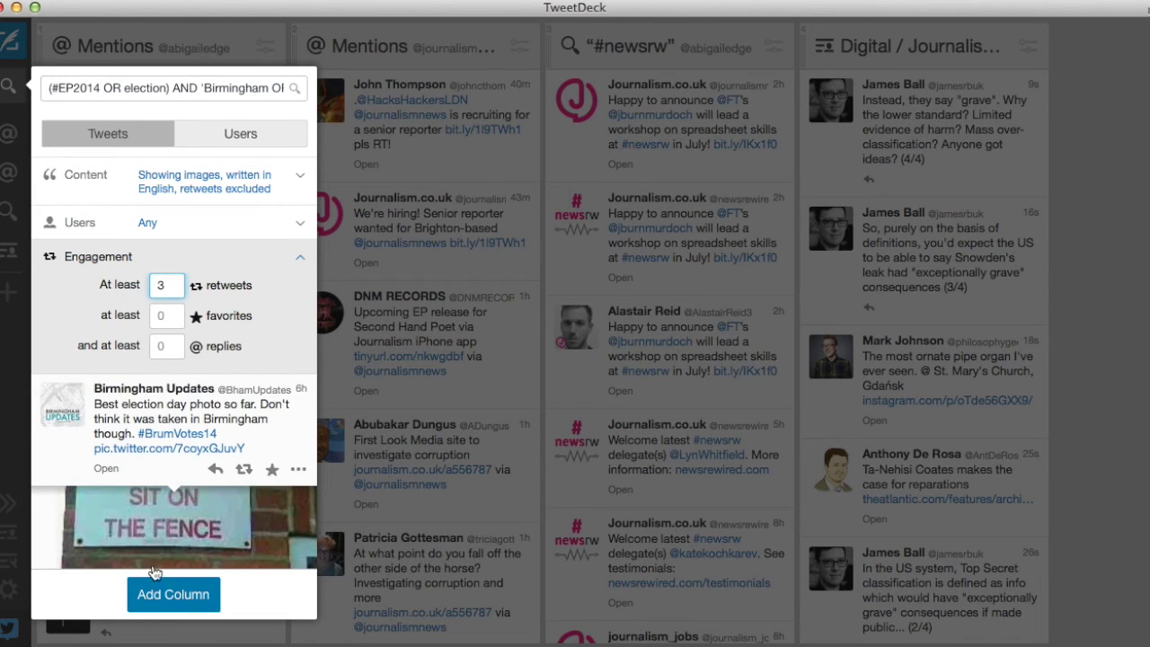
pyautogui.click(163, 596)
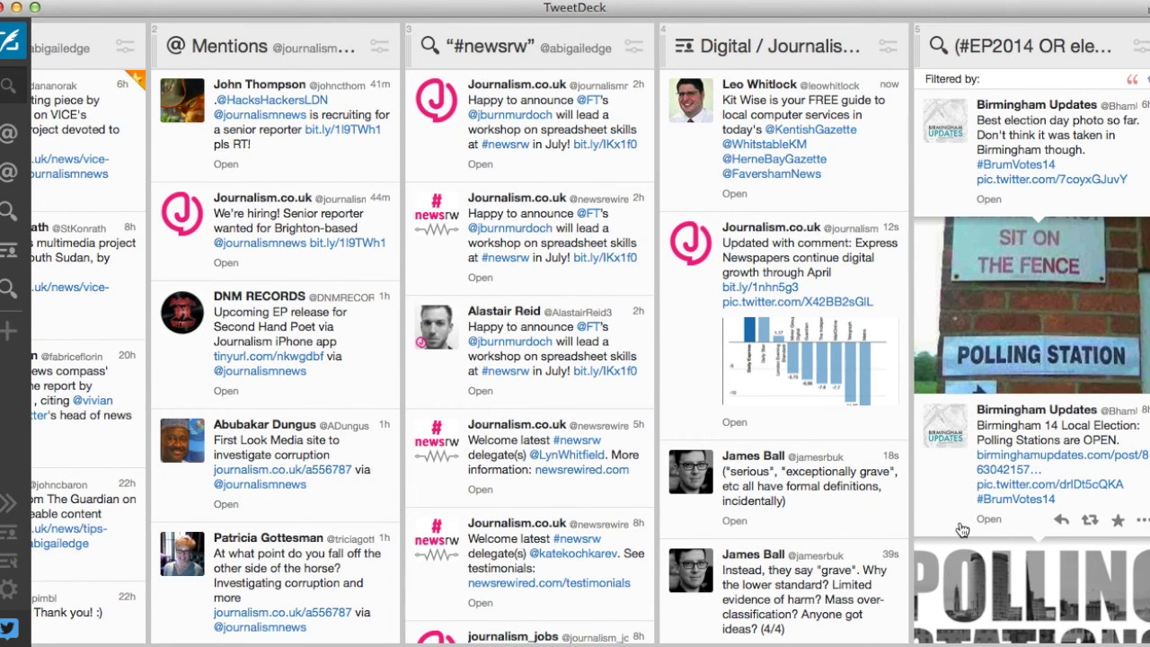
# Tick Sounds under Alerts in column 5's filter settings, then close the settings.
pyautogui.click(1141, 46)
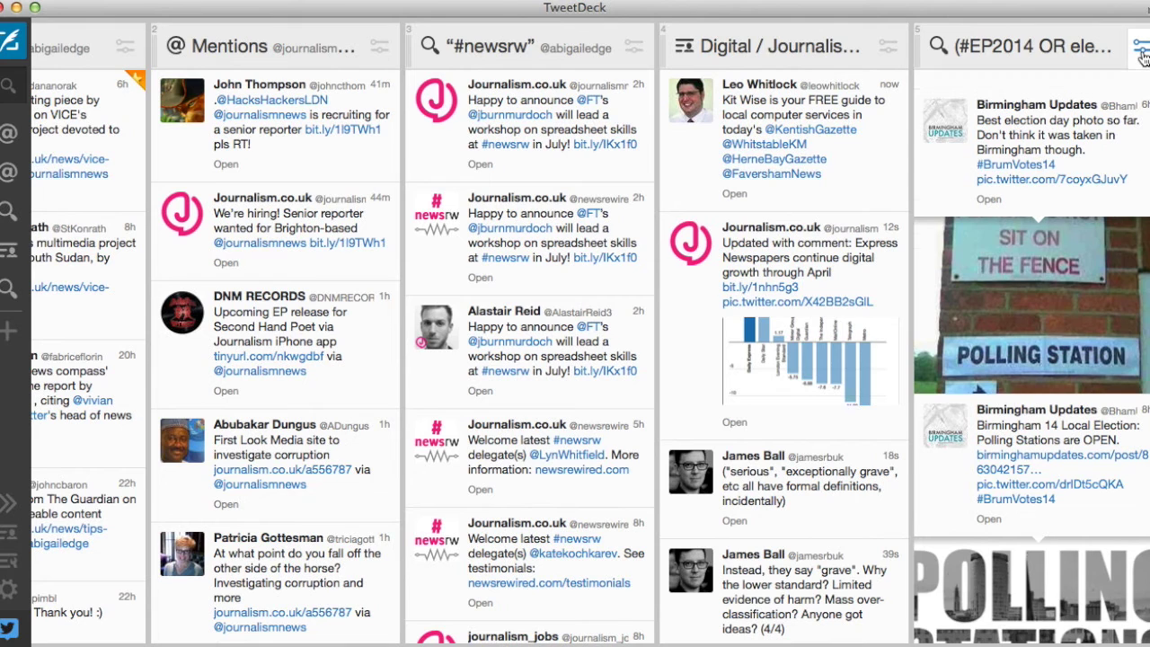
pyautogui.click(1143, 286)
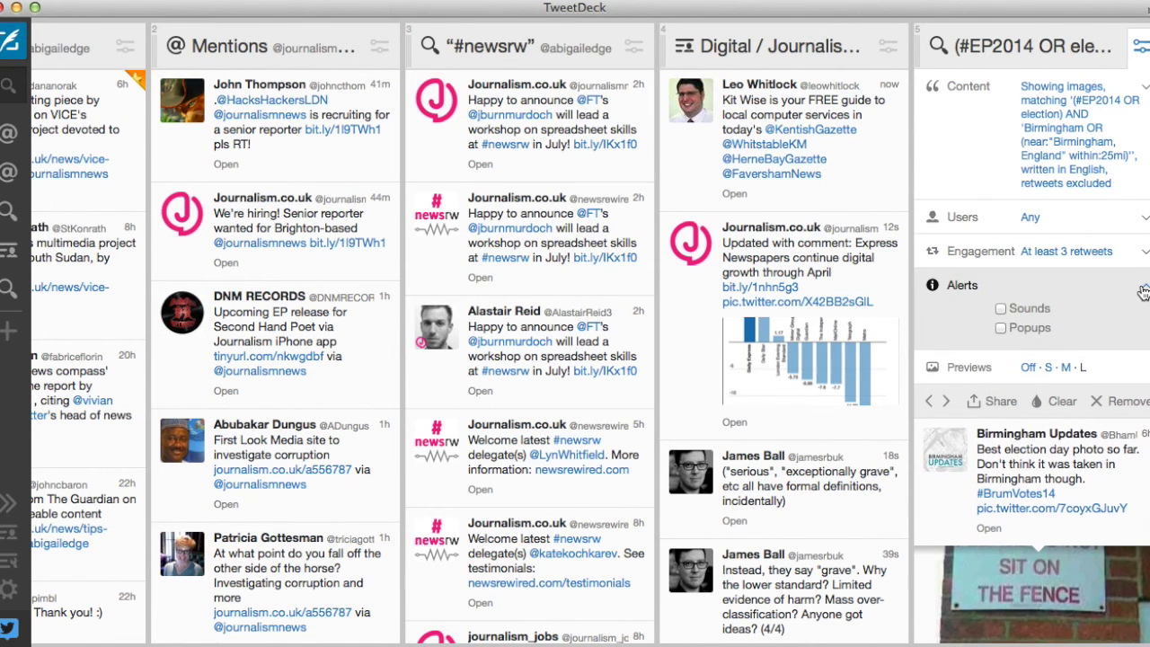
pyautogui.click(1002, 309)
pyautogui.click(1144, 286)
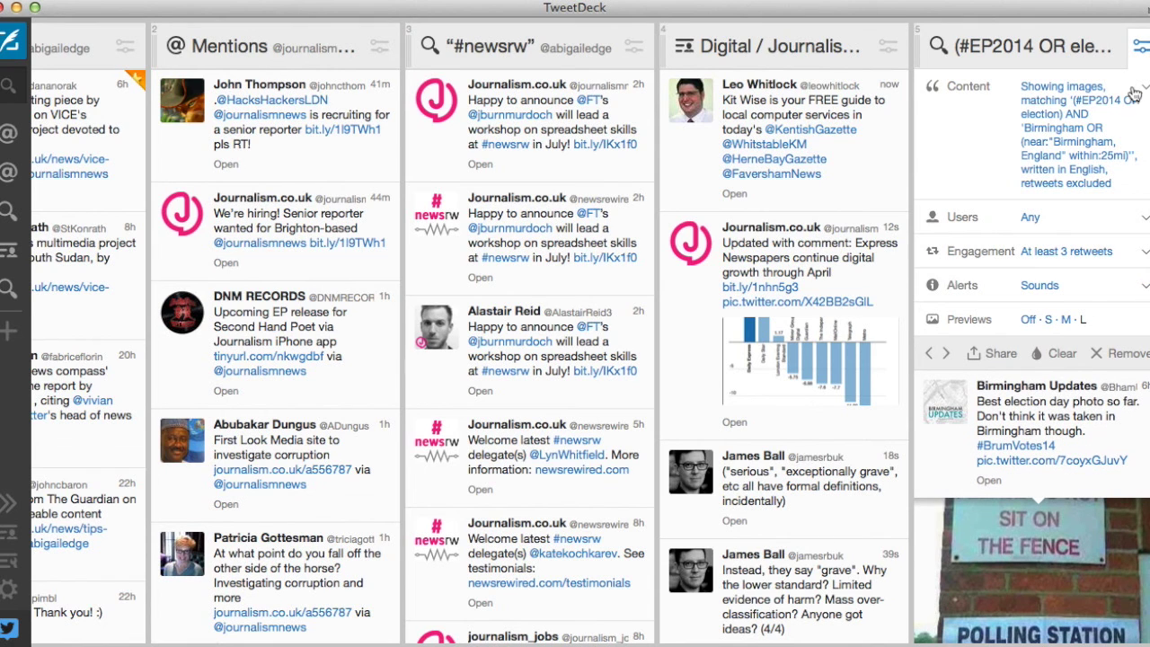
pyautogui.click(1141, 55)
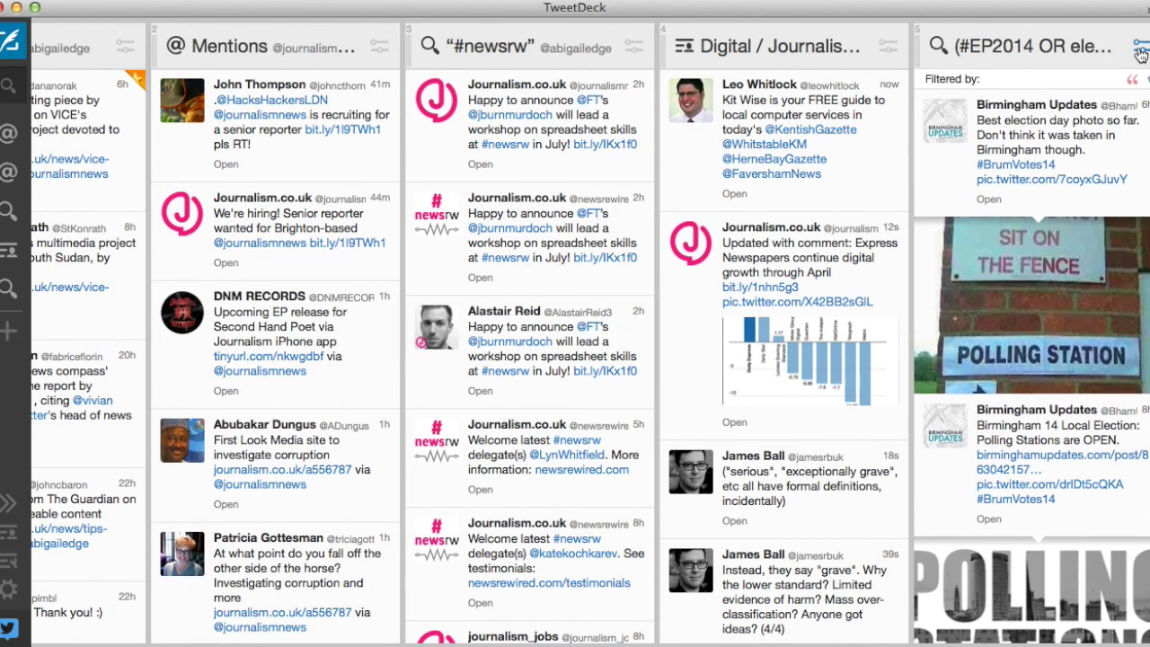
pyautogui.scroll(-5, 1117, 415)
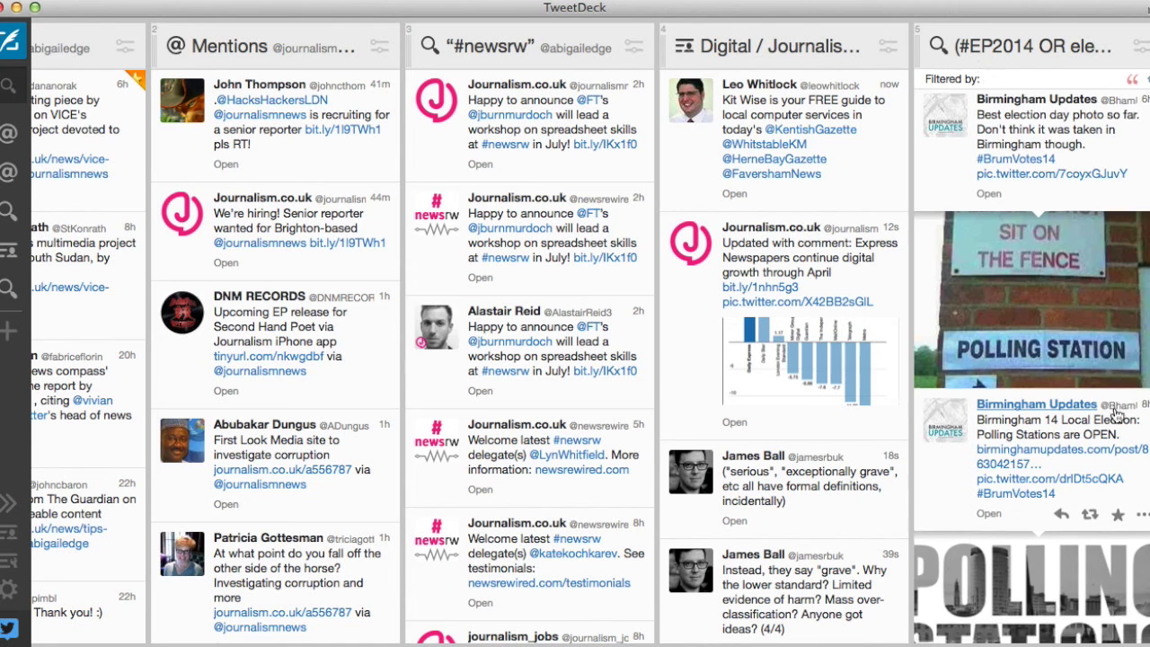
pyautogui.scroll(-3, 1117, 415)
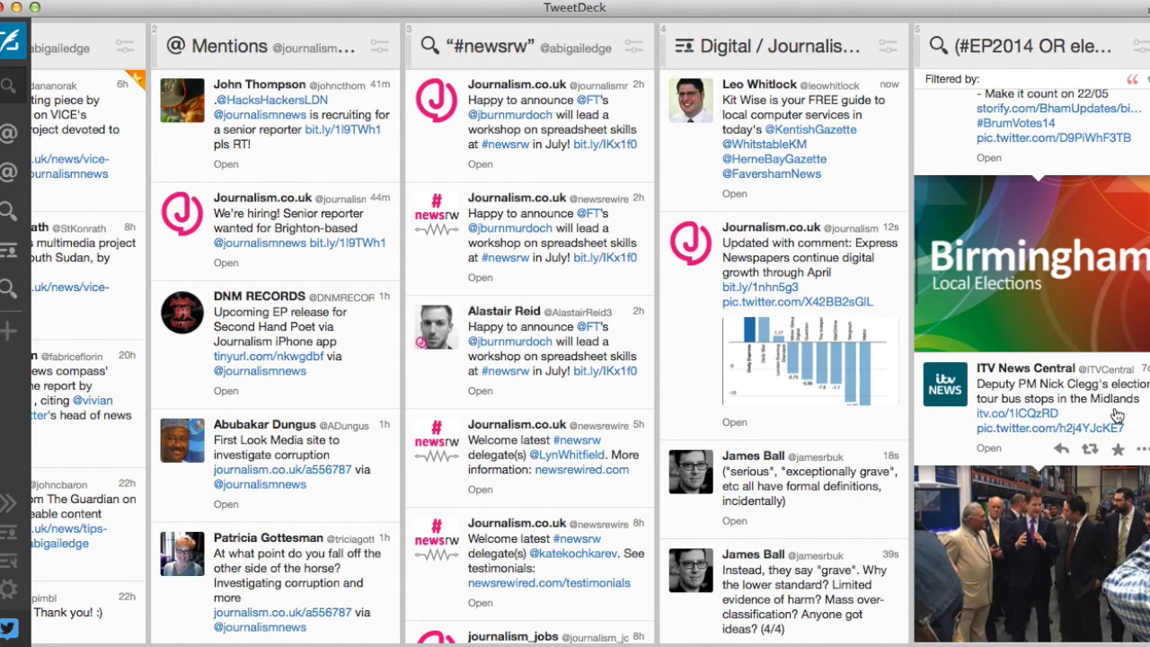